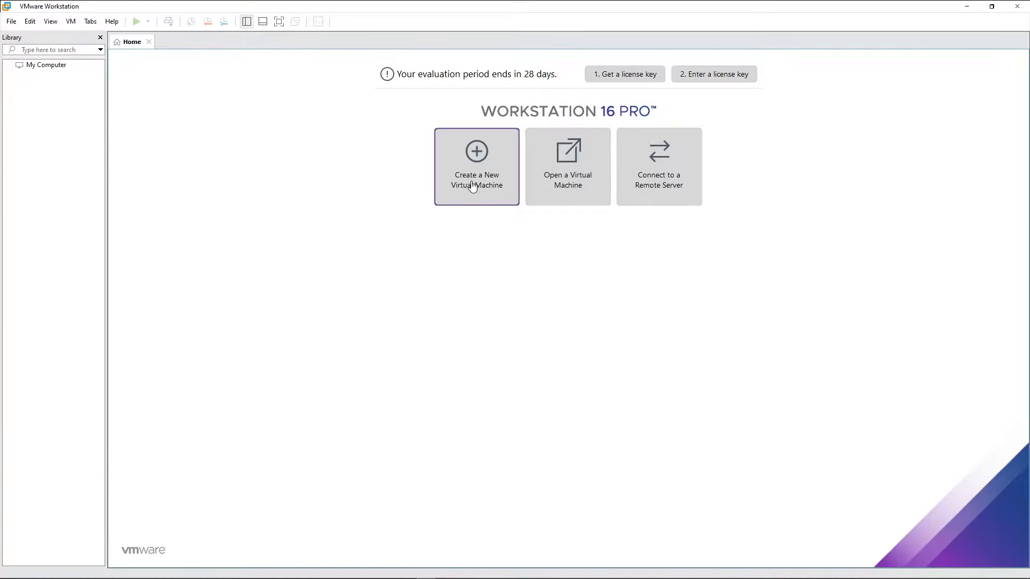
Step: Start a new virtual machine with the Typical configuration, leaving the operating system to install later on a blank hard disk
click(477, 165)
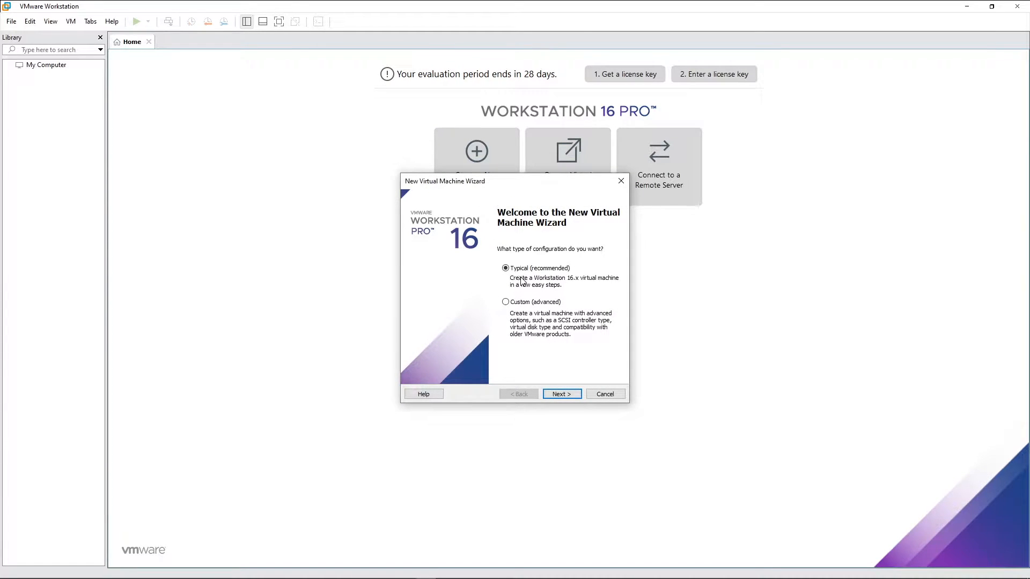
click(561, 395)
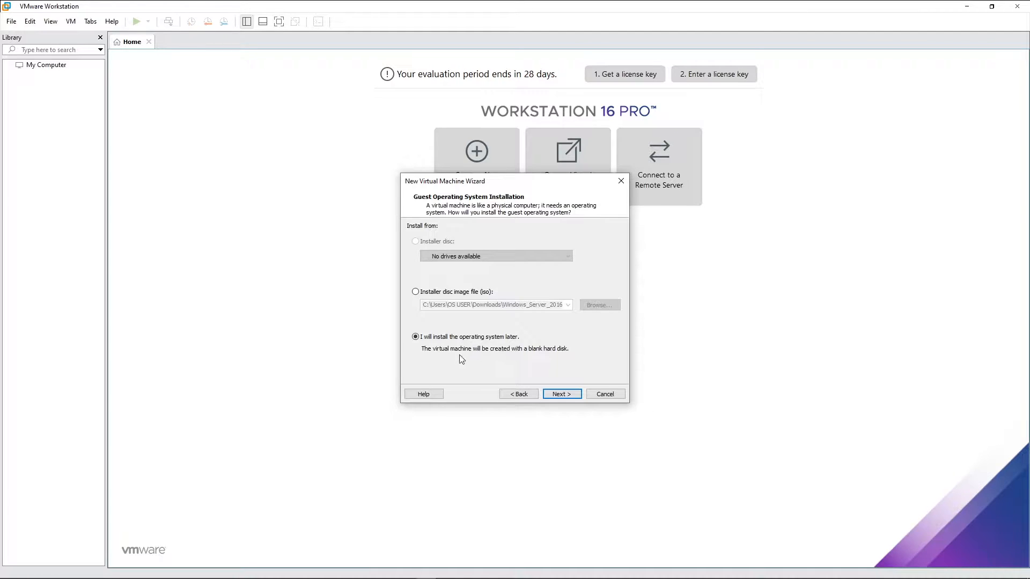
click(566, 395)
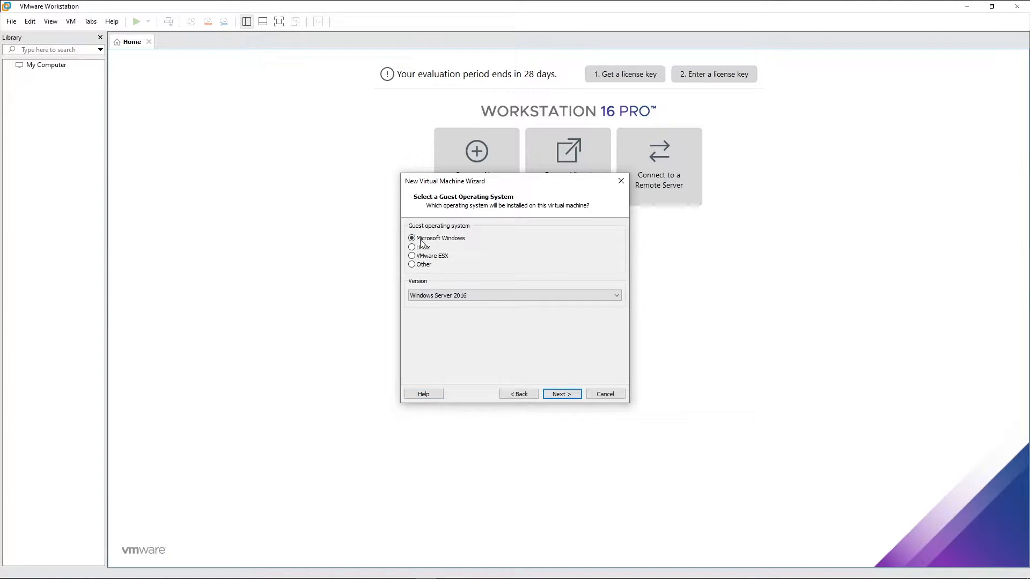
Step: Choose Microsoft Windows as the guest operating system with version Windows Server 2016
click(464, 301)
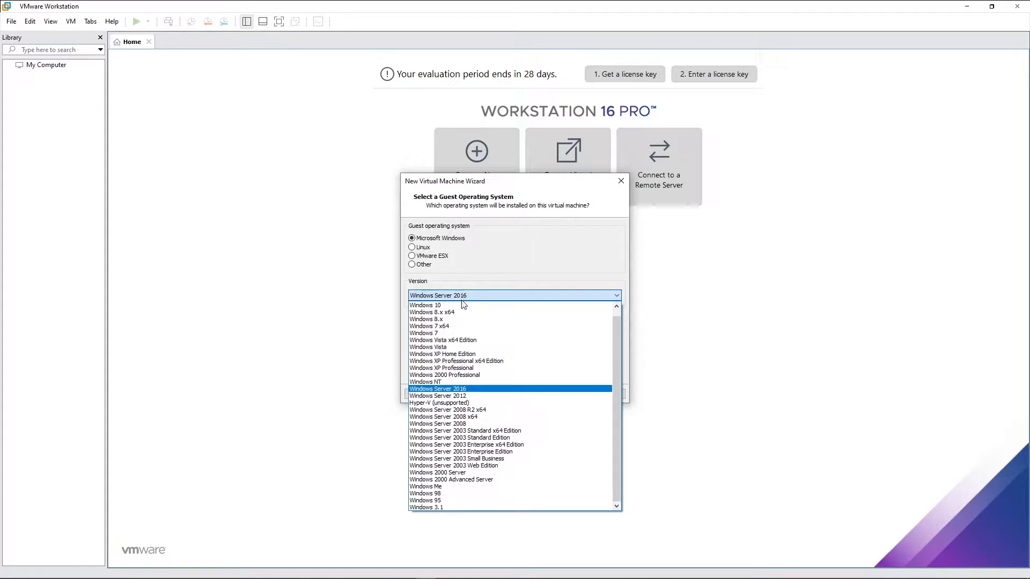
click(452, 390)
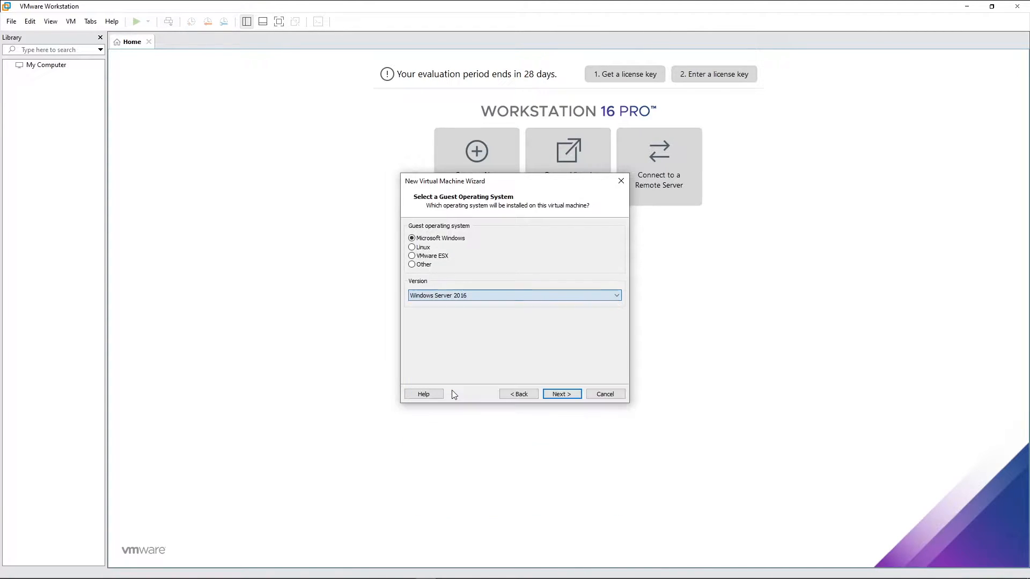
click(562, 394)
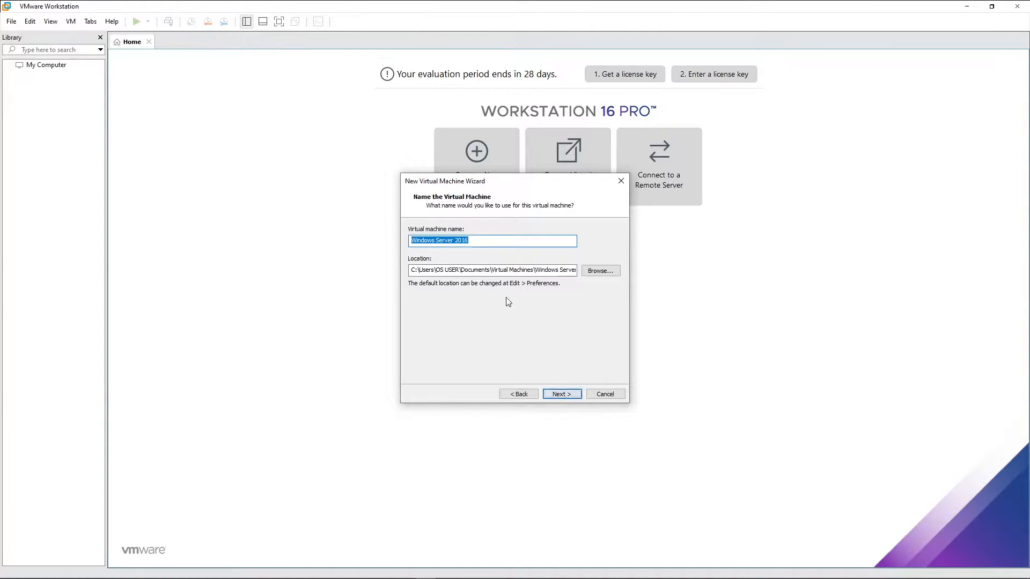
Step: Keep the virtual machine name Windows Server 2016 and set its location to the D:\vmware\windows server2016 folder
drag(483, 242, 387, 260)
click(599, 271)
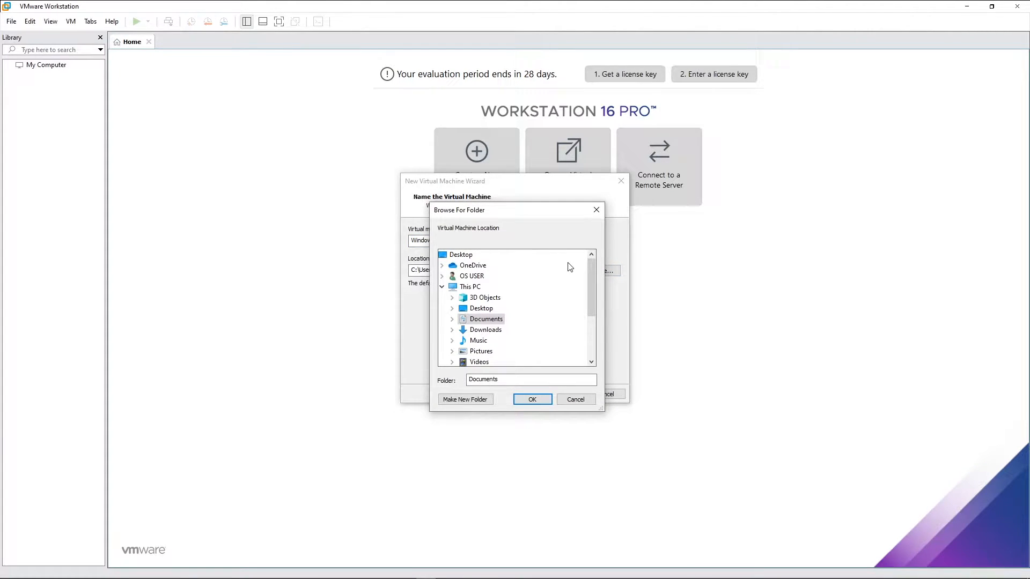
drag(586, 262, 593, 292)
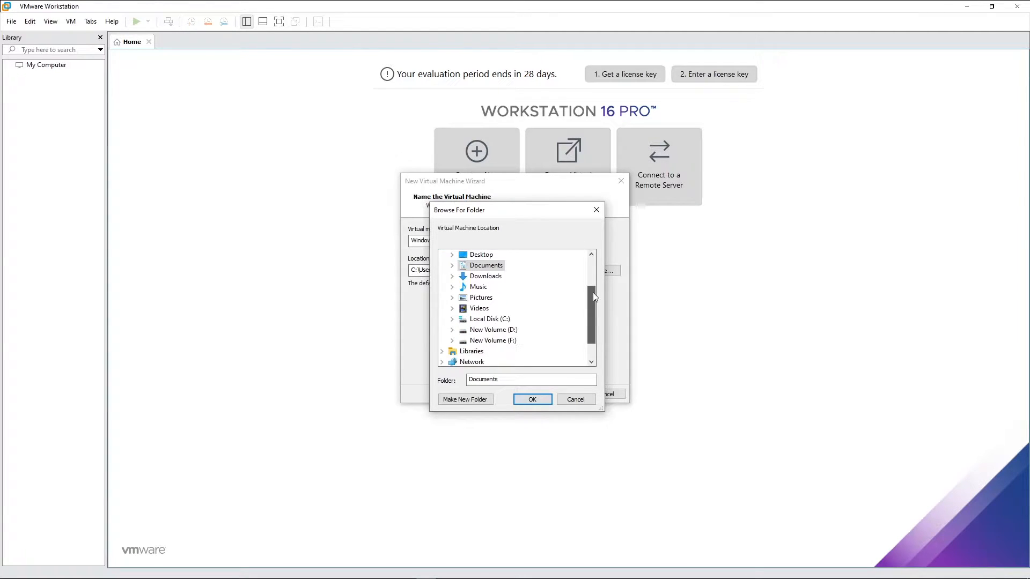
double_click(498, 331)
scroll(505, 335, down, 5)
scroll(507, 333, down, 2)
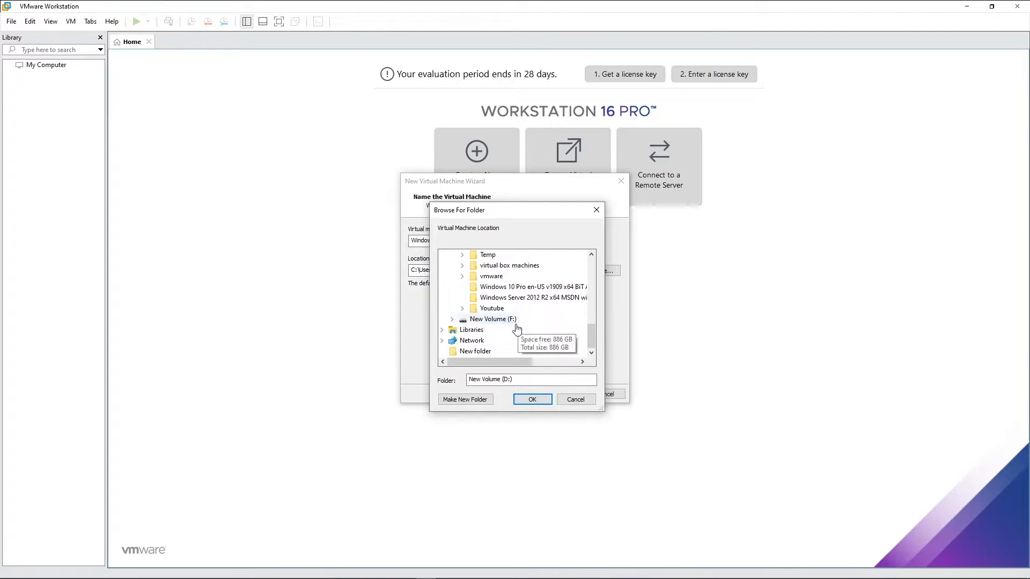
scroll(516, 328, up, 1)
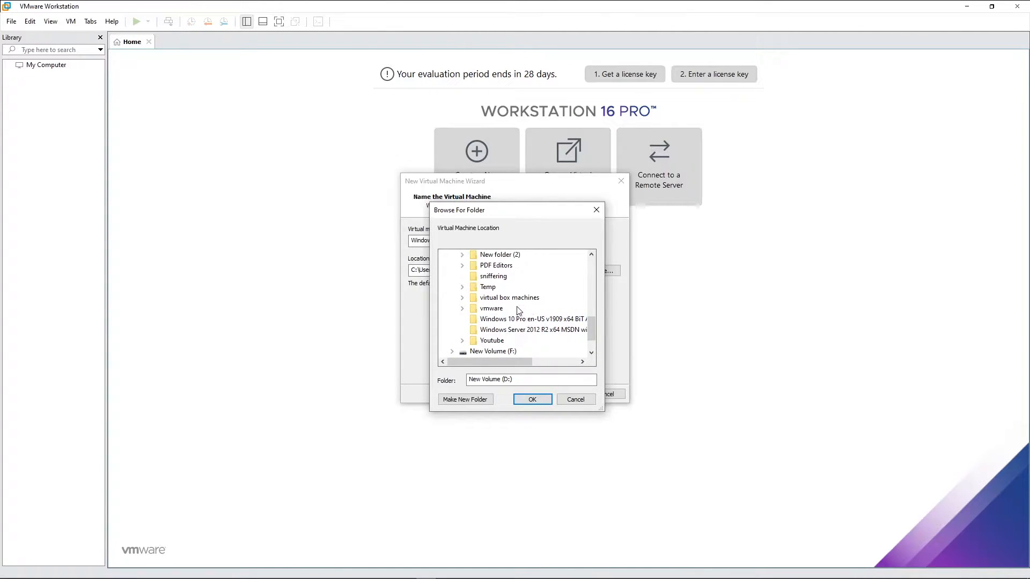
double_click(491, 308)
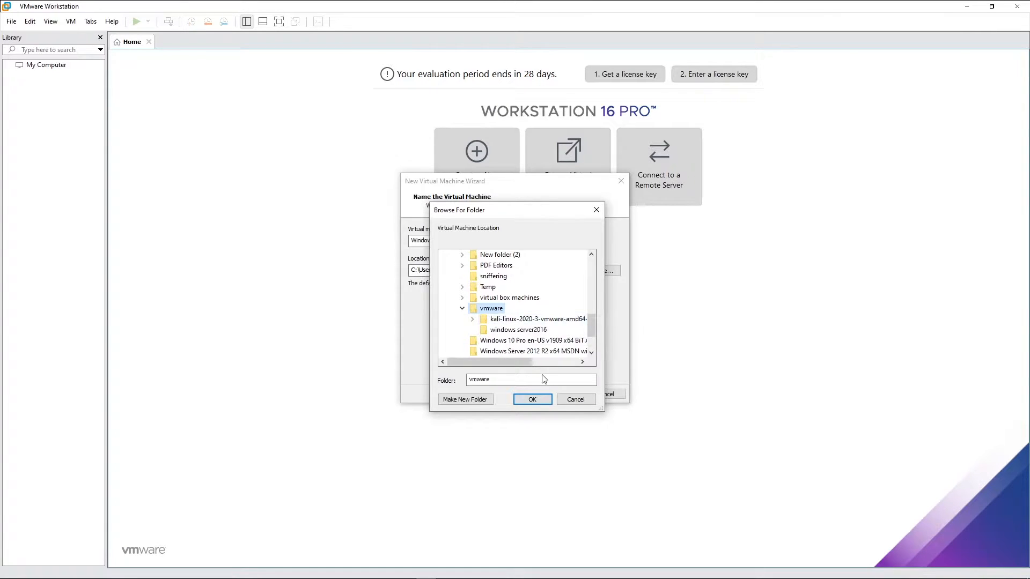
click(518, 330)
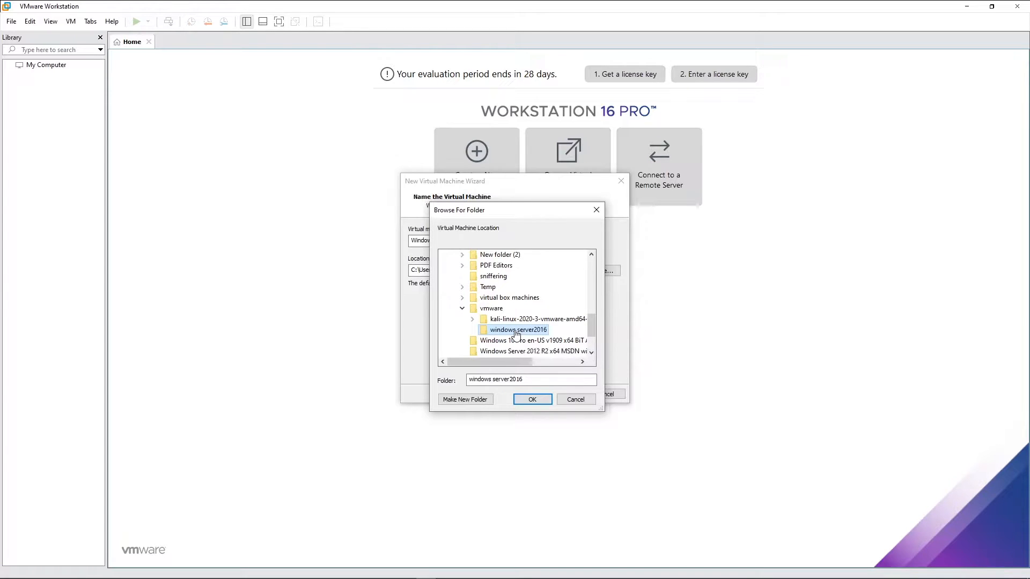
click(531, 399)
click(563, 393)
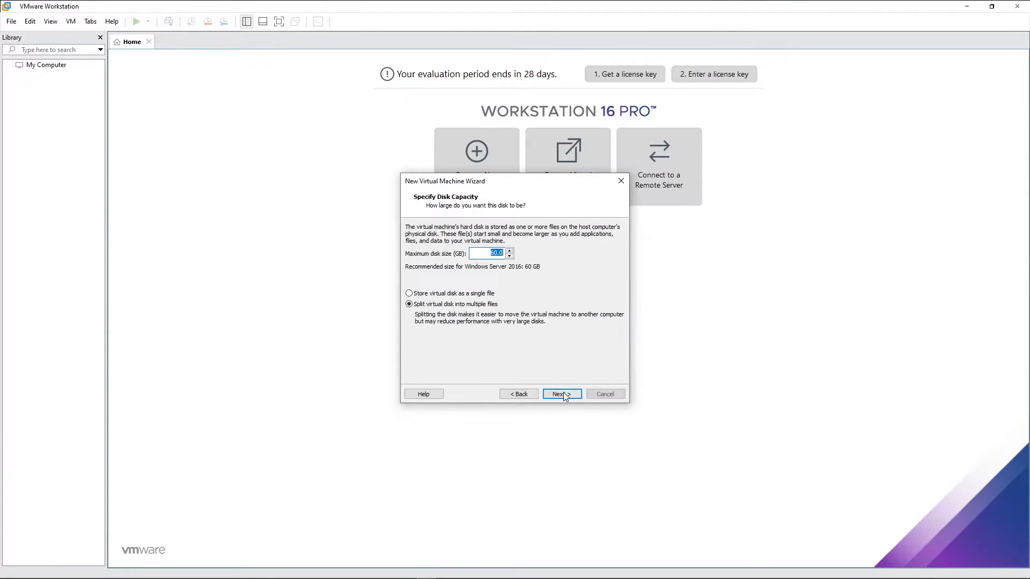
Step: Store the 60 GB virtual disk as a single file and finish creating the virtual machine
click(410, 293)
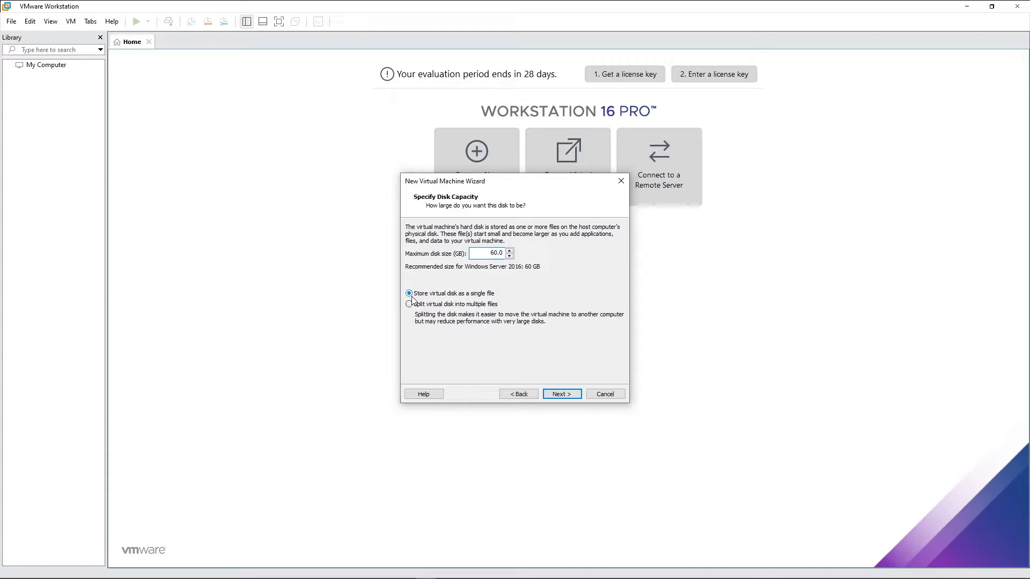
double_click(499, 253)
double_click(489, 252)
click(490, 258)
drag(483, 253, 505, 253)
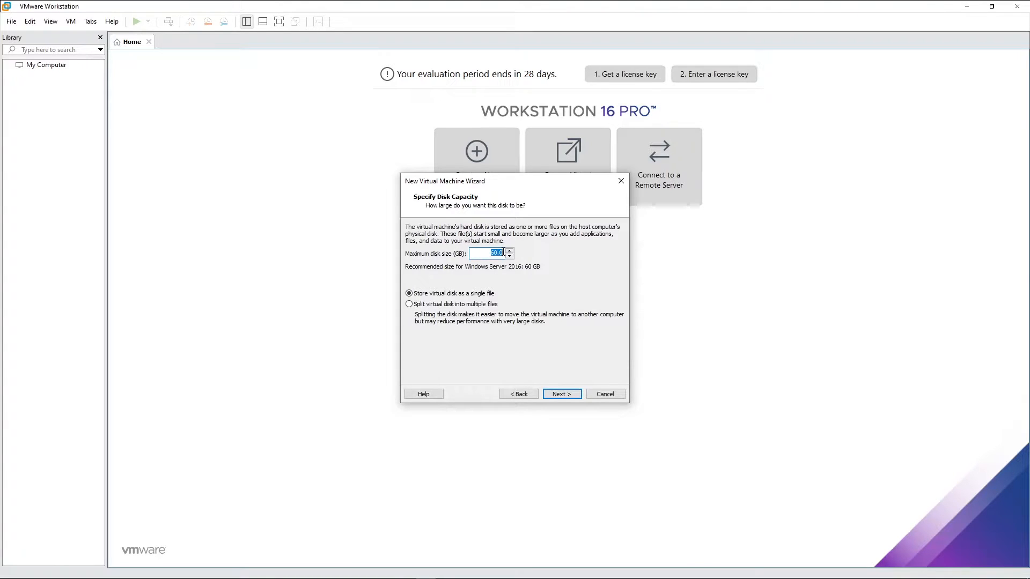
click(561, 394)
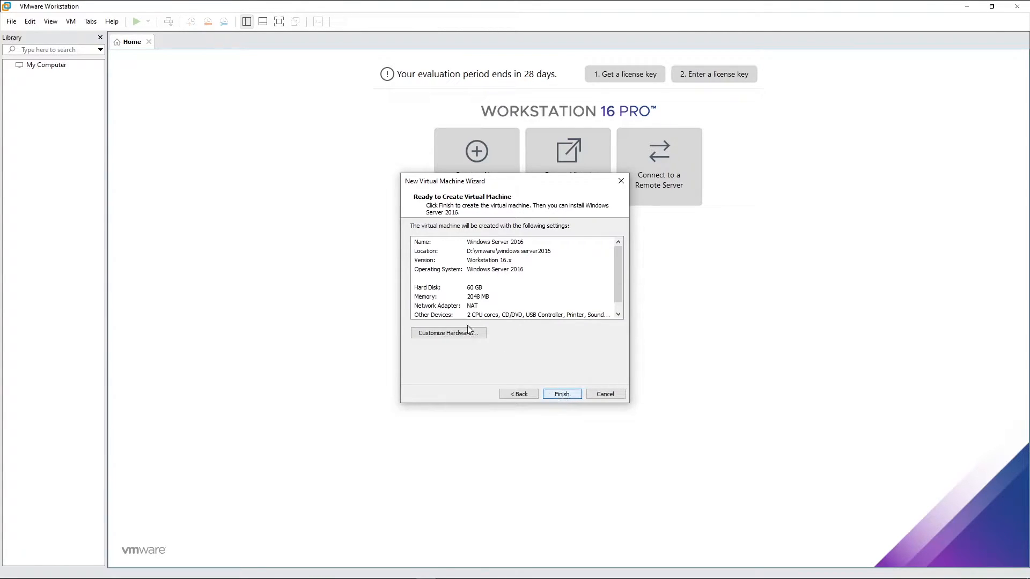
click(562, 394)
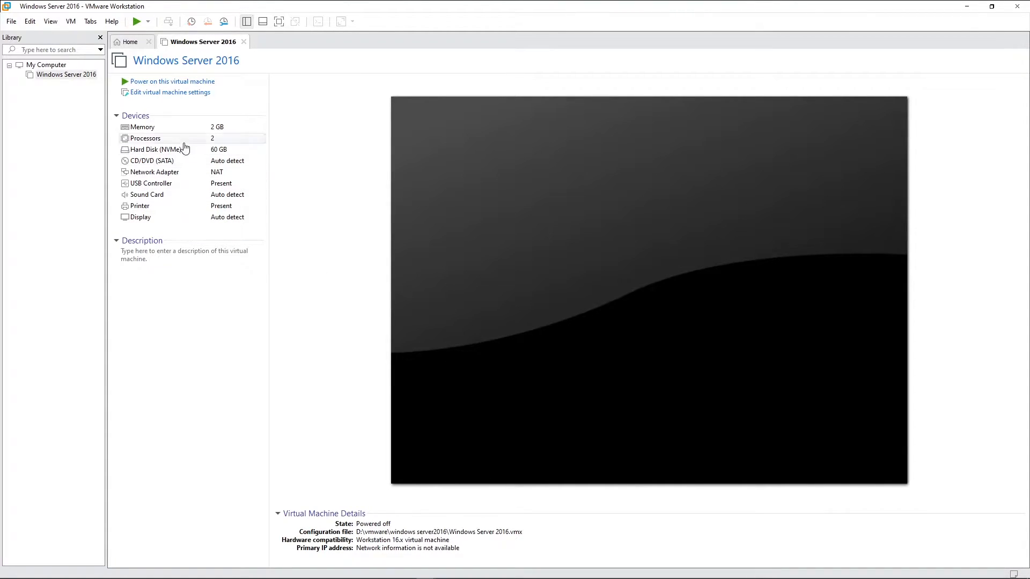
Step: Set the virtual machine's memory to 4096 MB and remove its printer device in the virtual machine settings
click(150, 93)
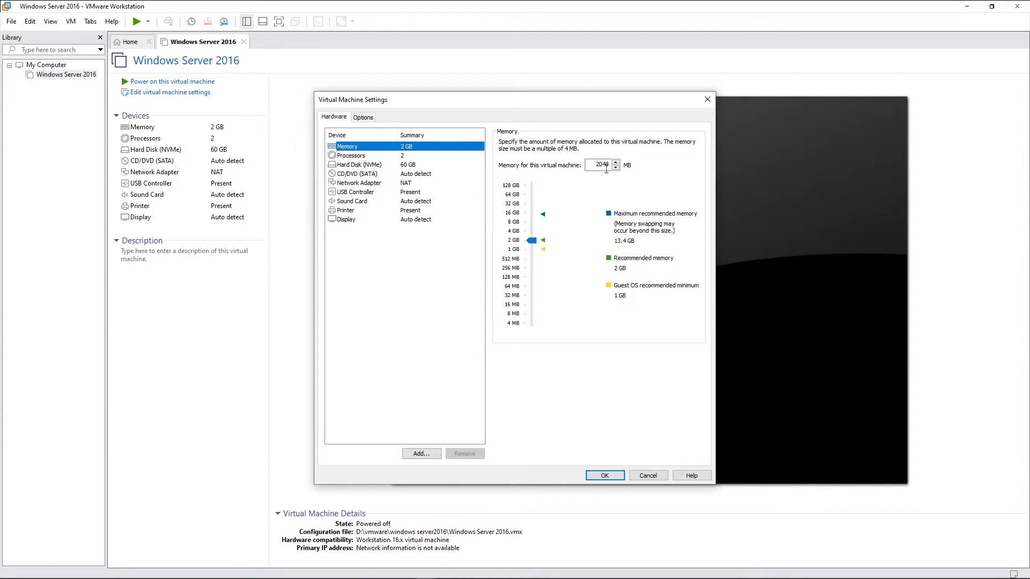
drag(532, 240, 534, 232)
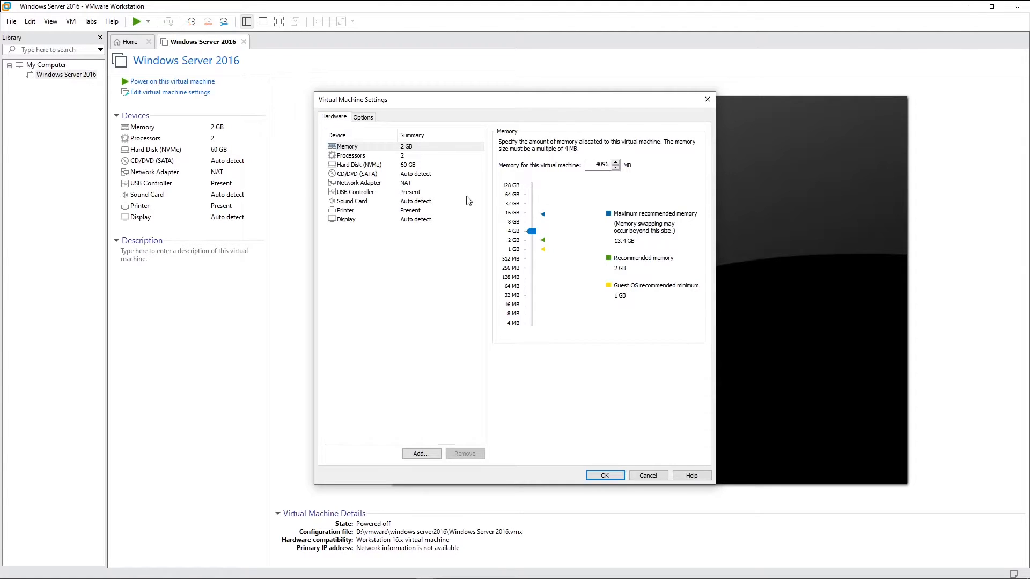
click(355, 166)
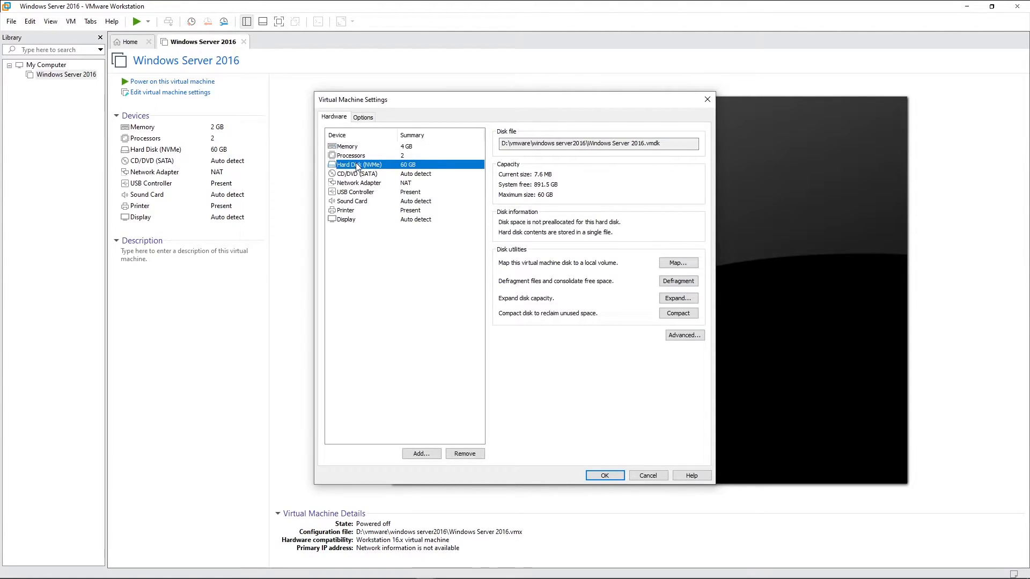
click(350, 211)
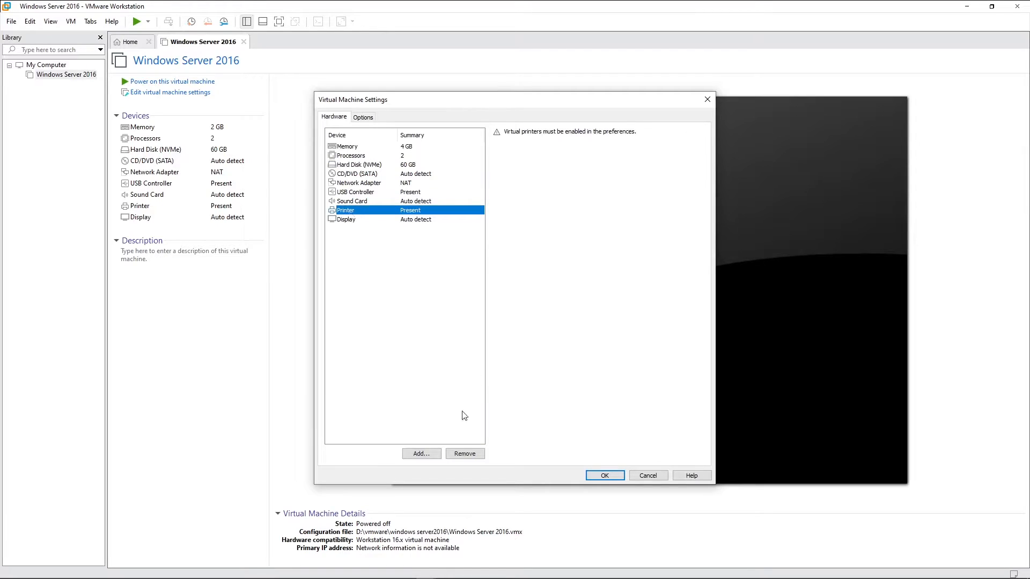
click(464, 453)
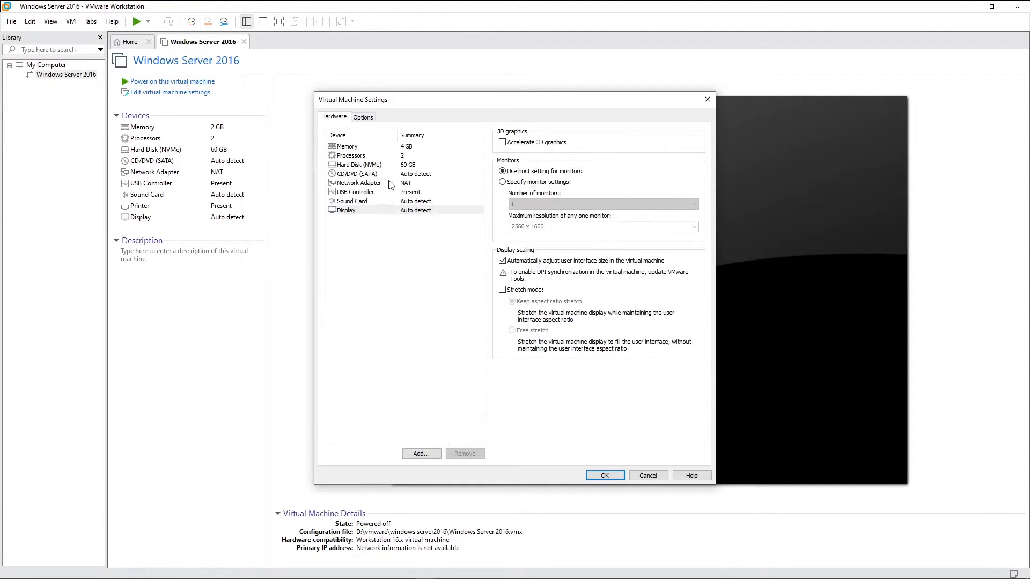
Step: Set the CD/DVD (SATA) drive to use the Windows_Server_2016_Datacenter_EVAL_en-us_14393_refresh ISO from Downloads and save the settings
click(356, 164)
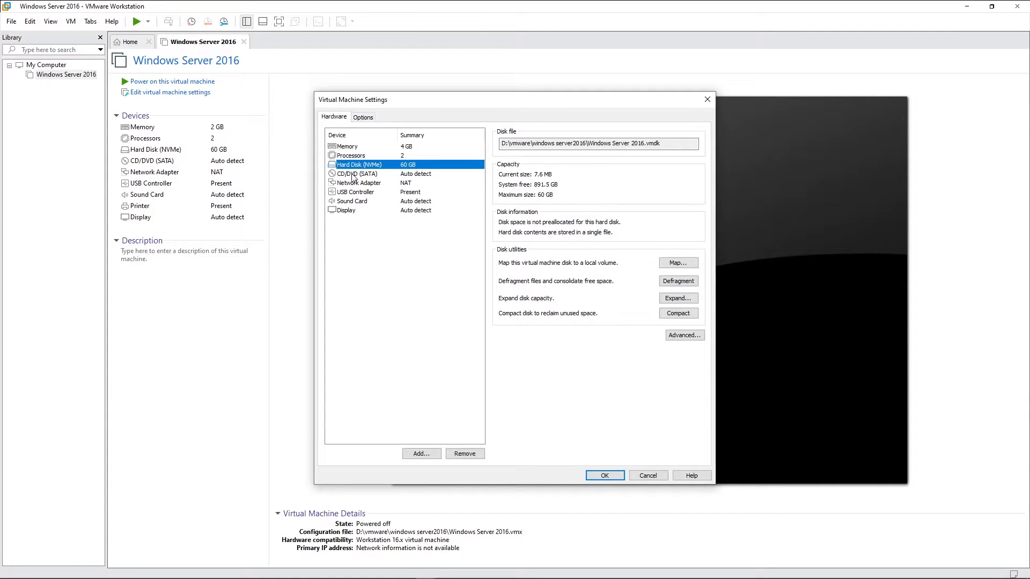
click(353, 176)
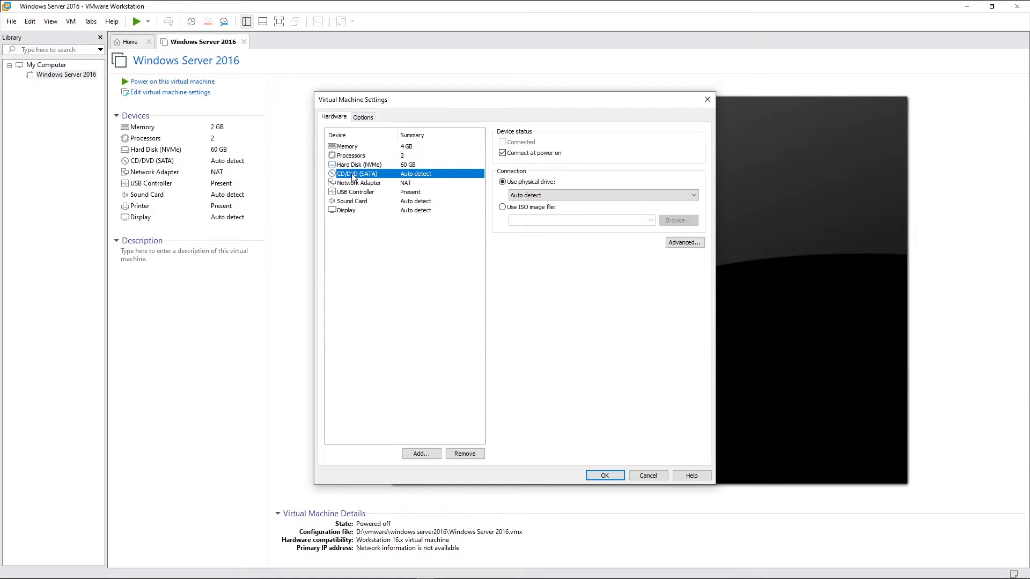
click(502, 208)
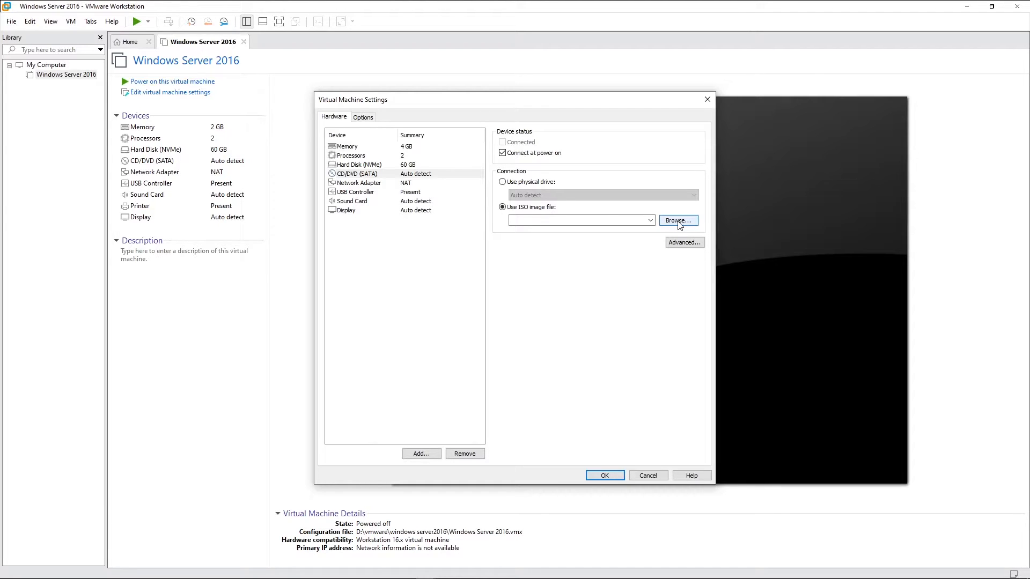
click(678, 222)
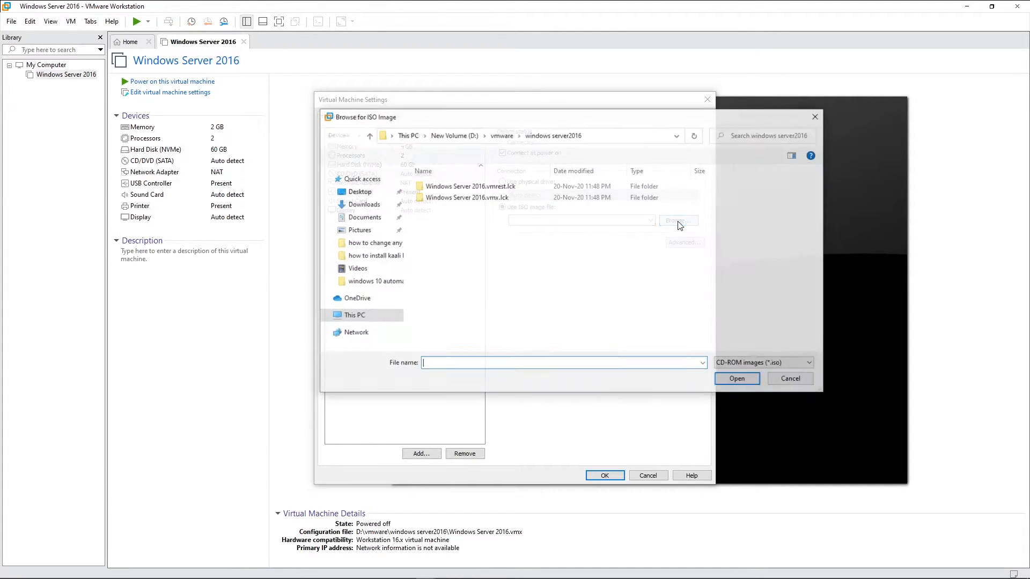
click(359, 205)
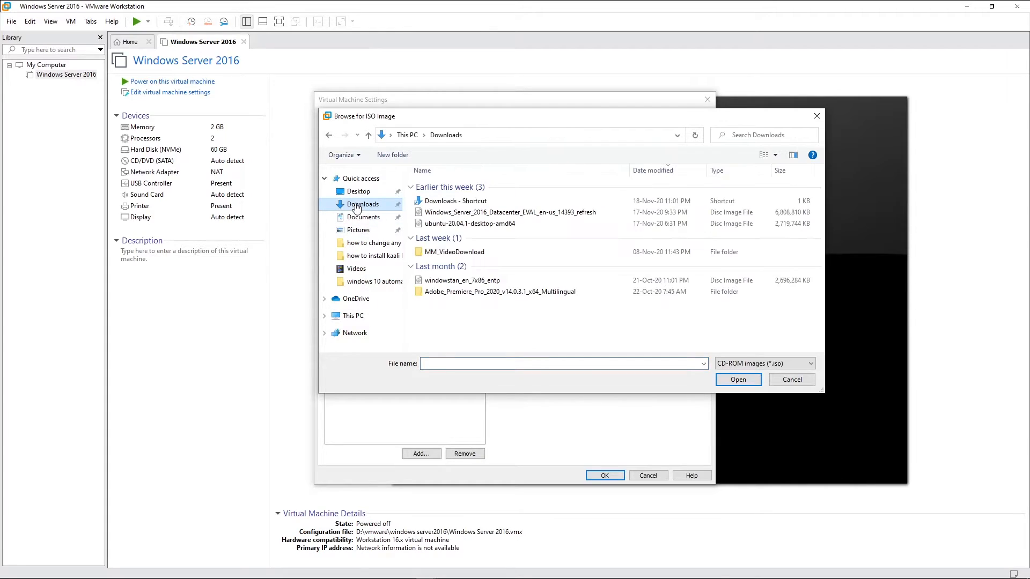
click(442, 213)
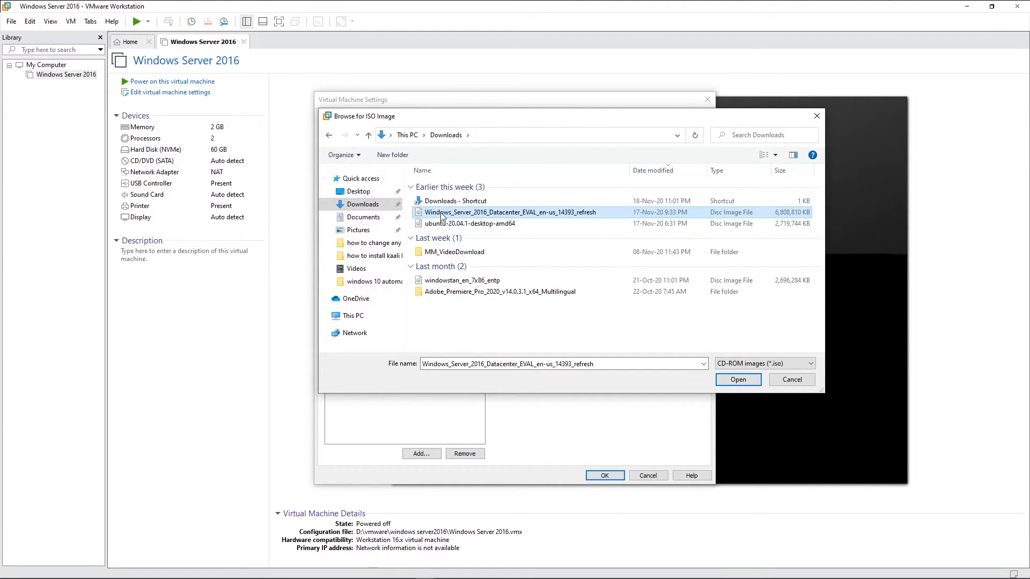
click(738, 380)
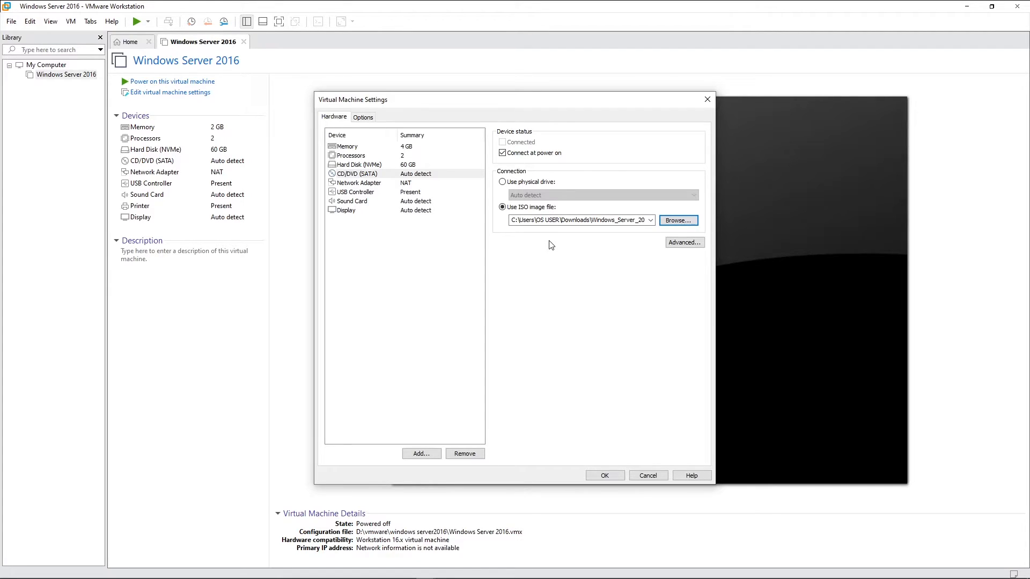
click(606, 476)
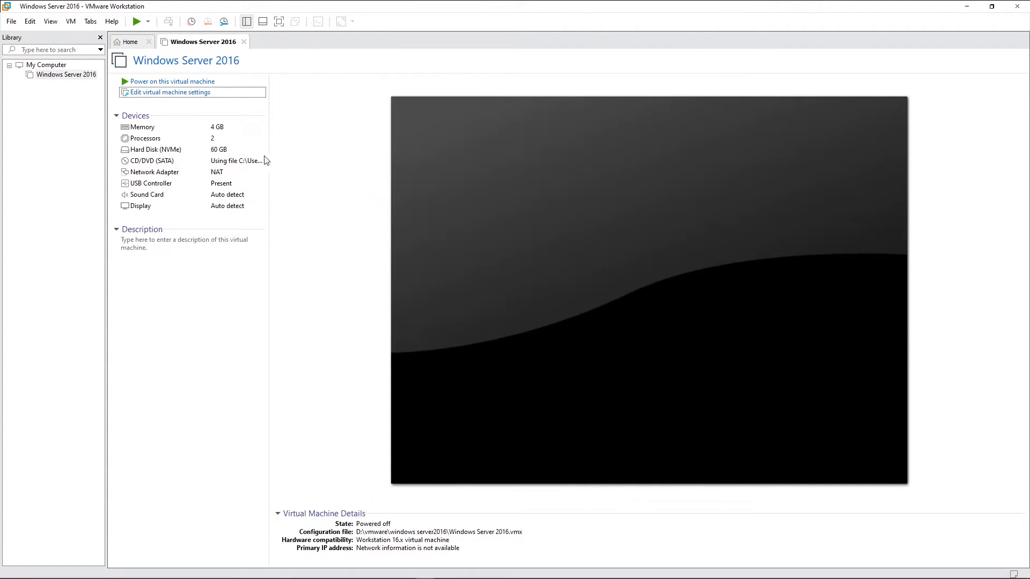
Step: Power on the Windows Server 2016 virtual machine and boot it from the installation disc
click(163, 83)
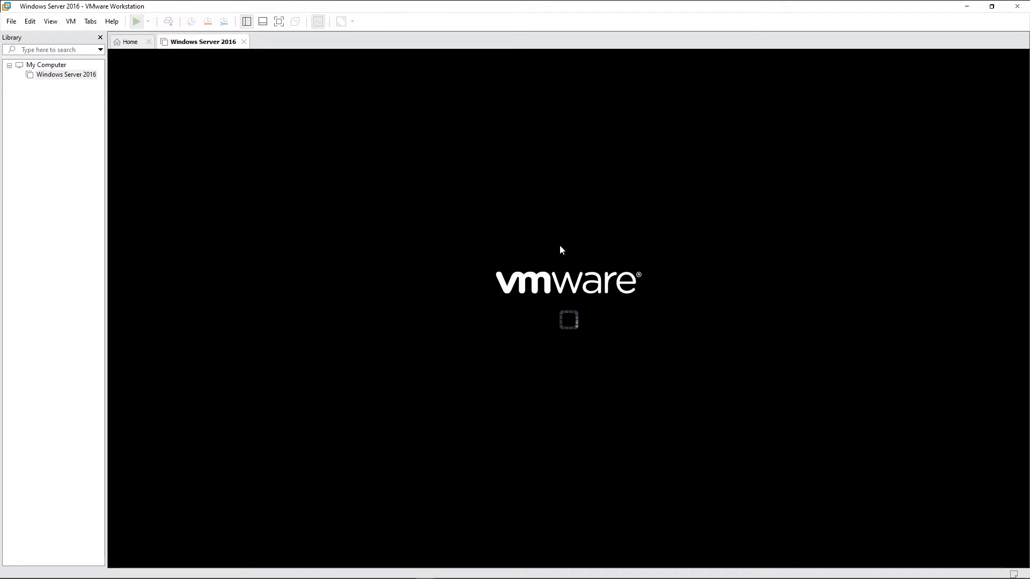
click(534, 263)
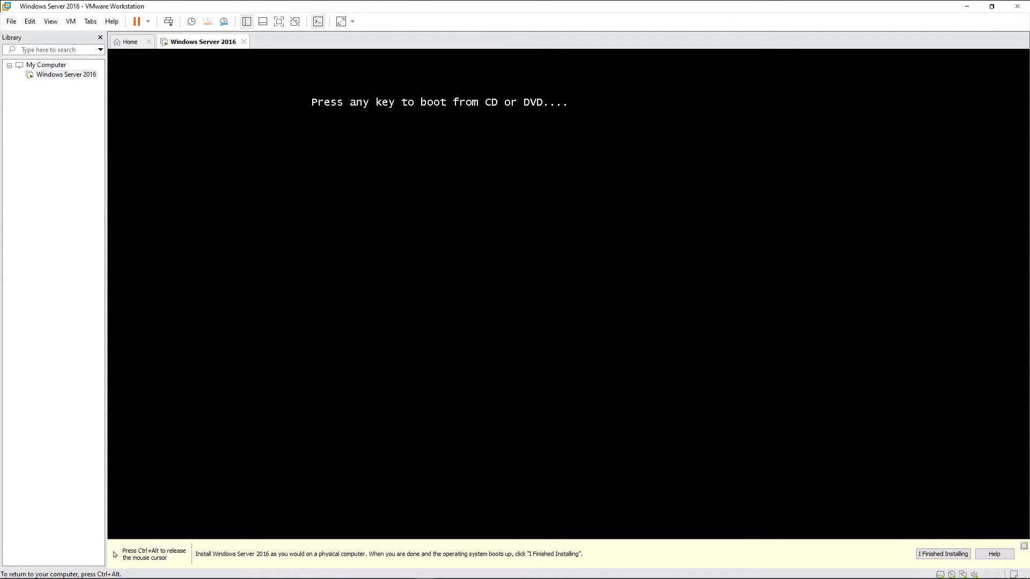
key(Return)
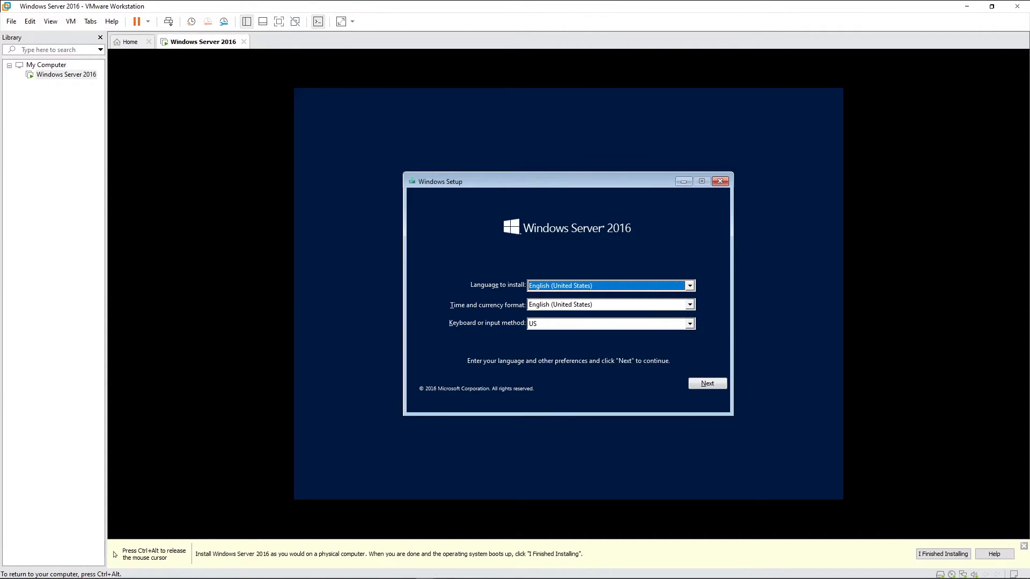
Step: Accept English (United States) language and format with the US keyboard, and start the Windows Server 2016 installation
click(715, 388)
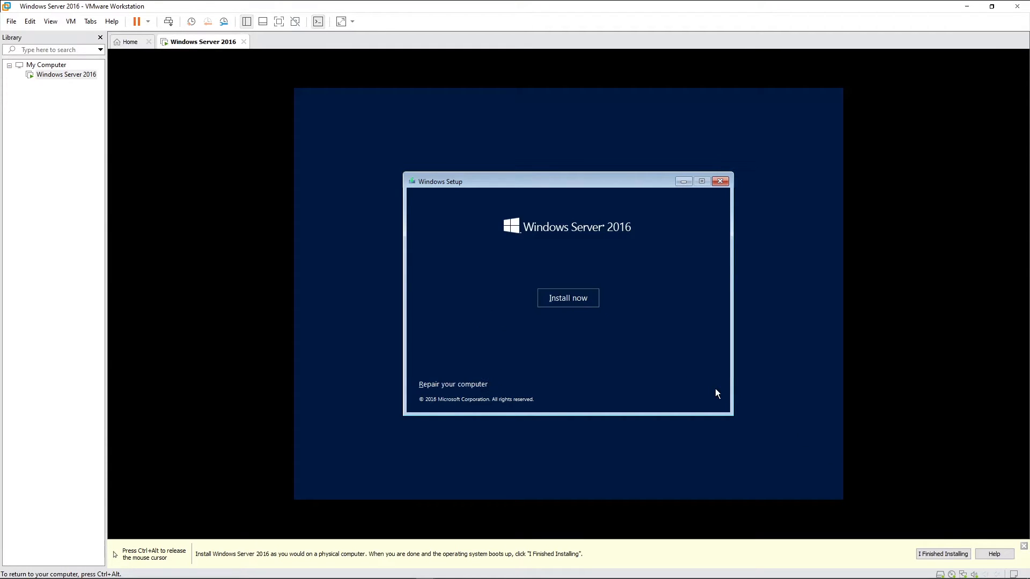
click(555, 300)
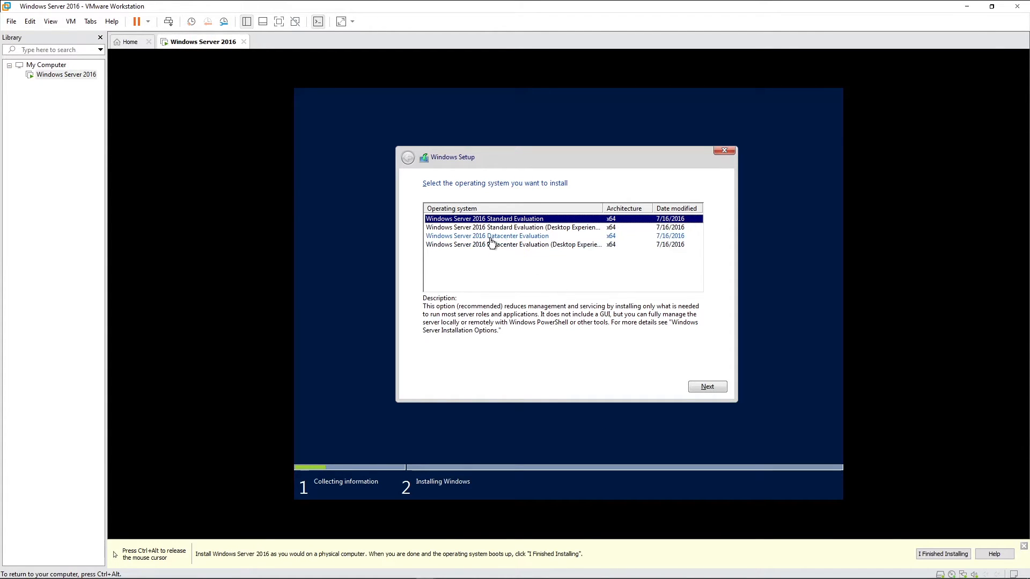
Step: Choose Windows Server 2016 Standard Evaluation (Desktop Experience) as the operating system and accept the license terms
click(471, 229)
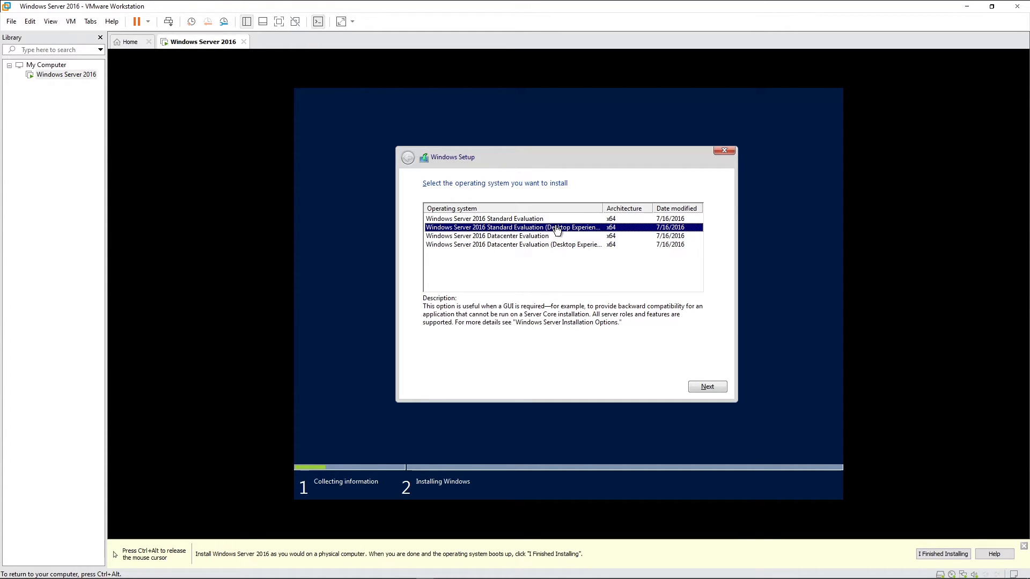
click(707, 388)
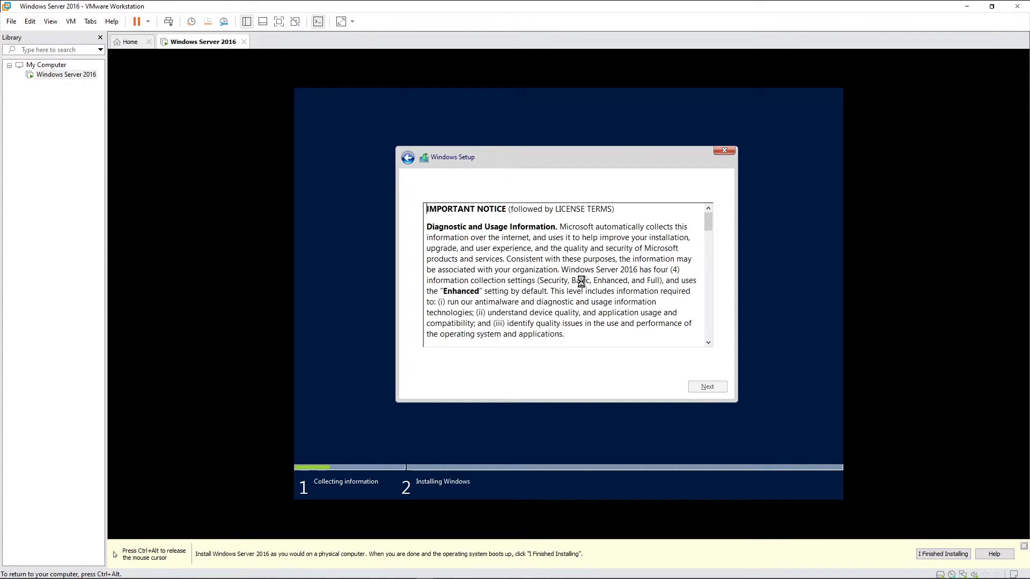
click(475, 363)
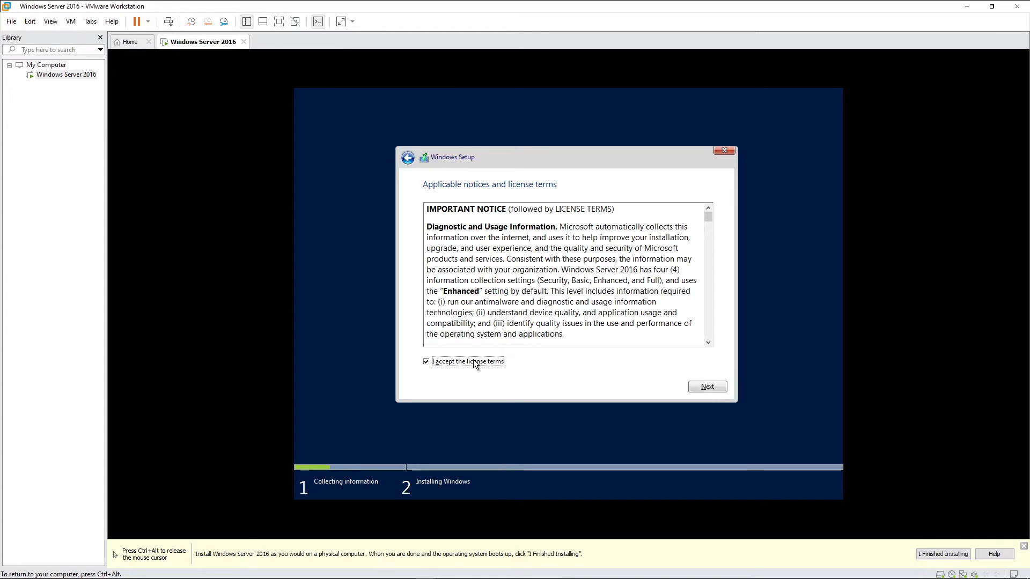
click(707, 387)
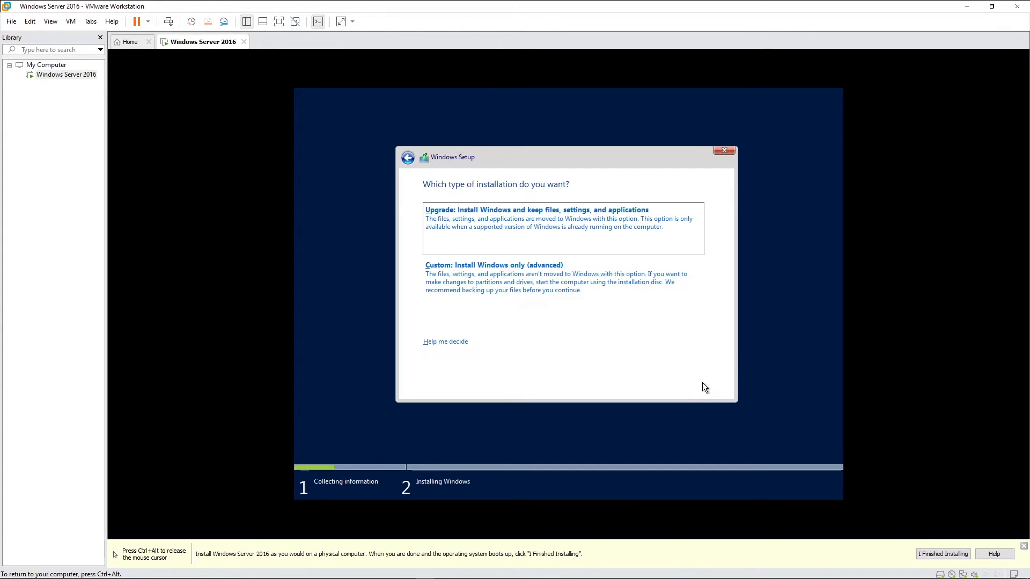
Step: Choose the custom Windows-only installation and install Windows on the whole Drive 0 Unallocated Space
click(524, 285)
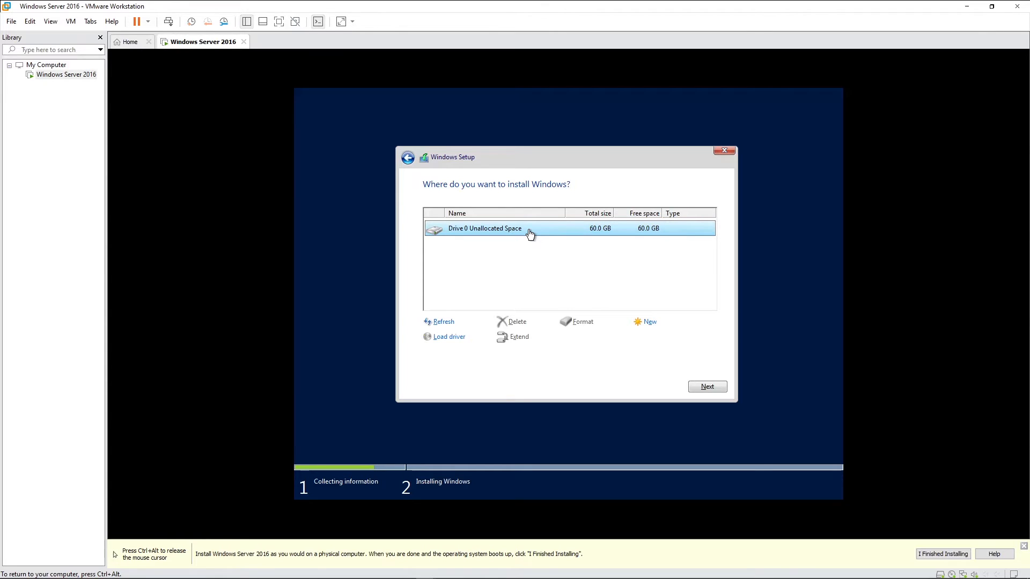
click(648, 323)
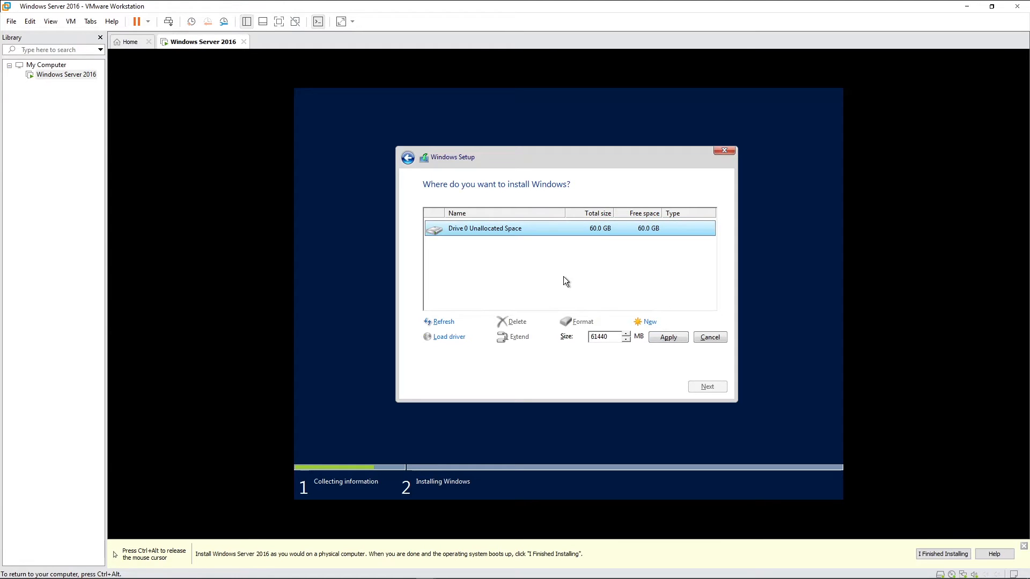
click(708, 338)
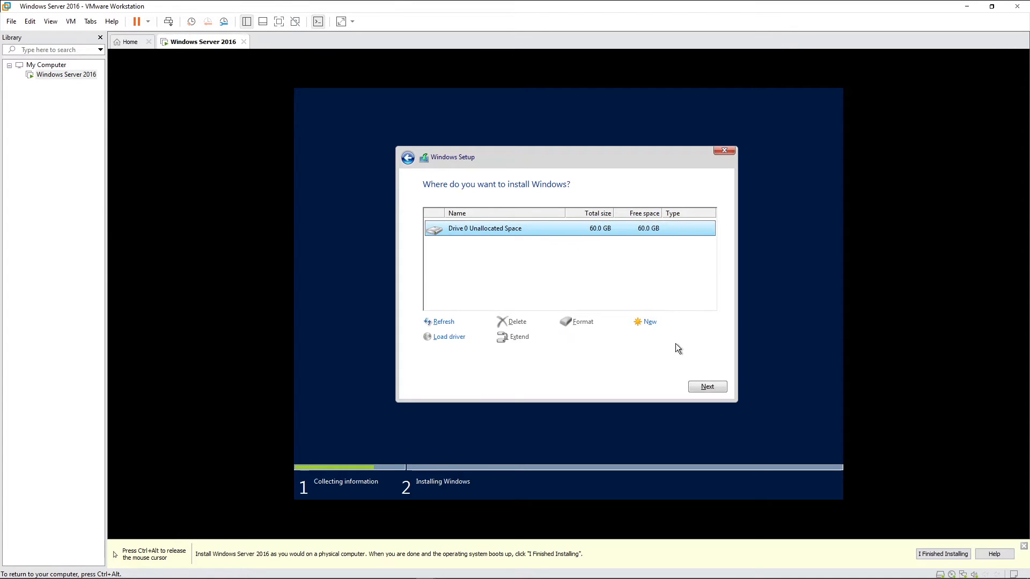
click(710, 387)
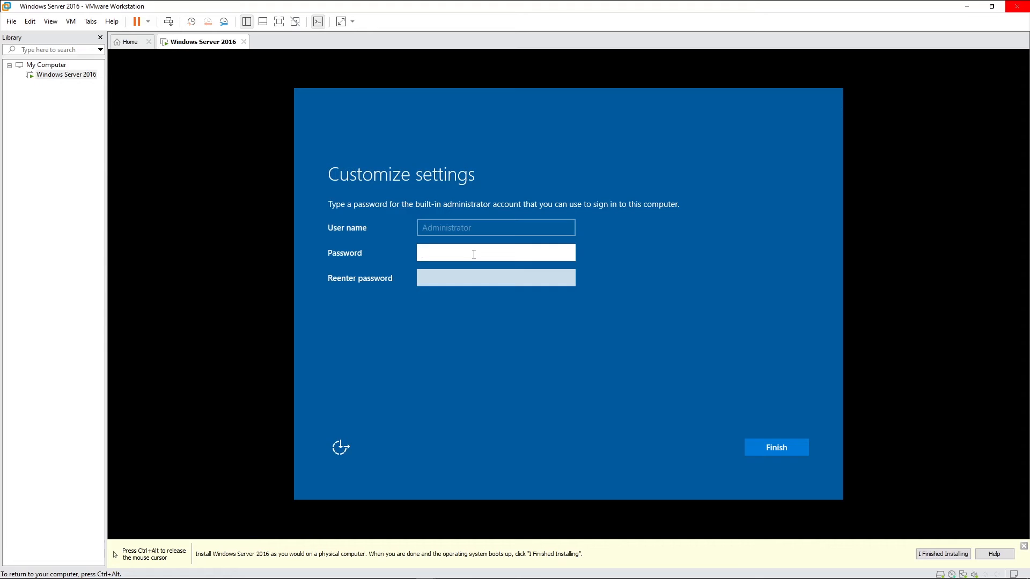
Step: Try a password for the built-in administrator account, then retype the password and clear that entry
text(••)
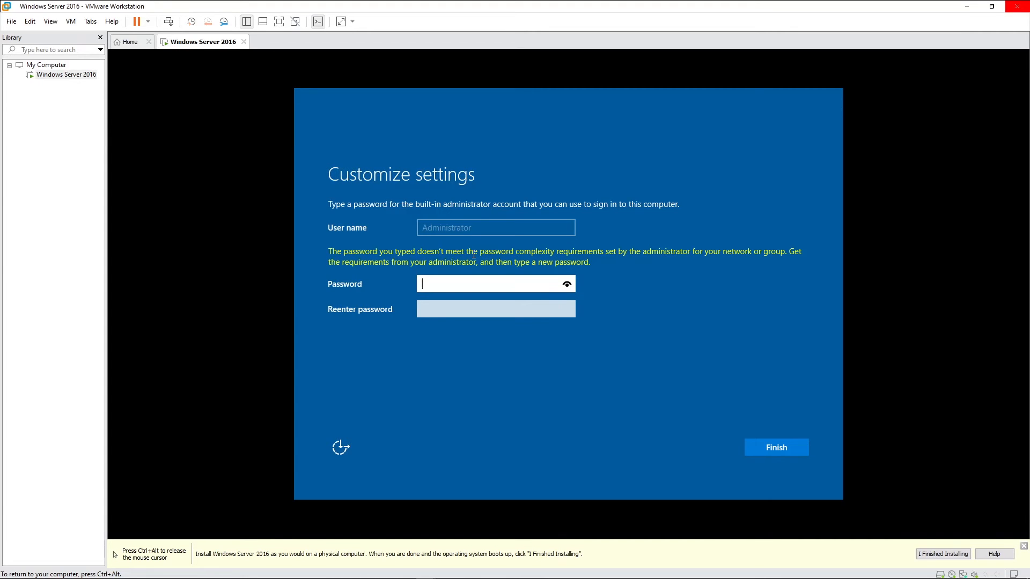
text(••••••••)
text(•)
key(BackSpace)
key(BackSpace)
key(BackSpace)
key(BackSpace)
key(BackSpace)
key(BackSpace)
key(BackSpace)
key(BackSpace)
Step: Enter and reenter the built-in administrator account's password and finish customizing the settings
text(•••••••••••••)
key(Tab)
text(•••••••••••)
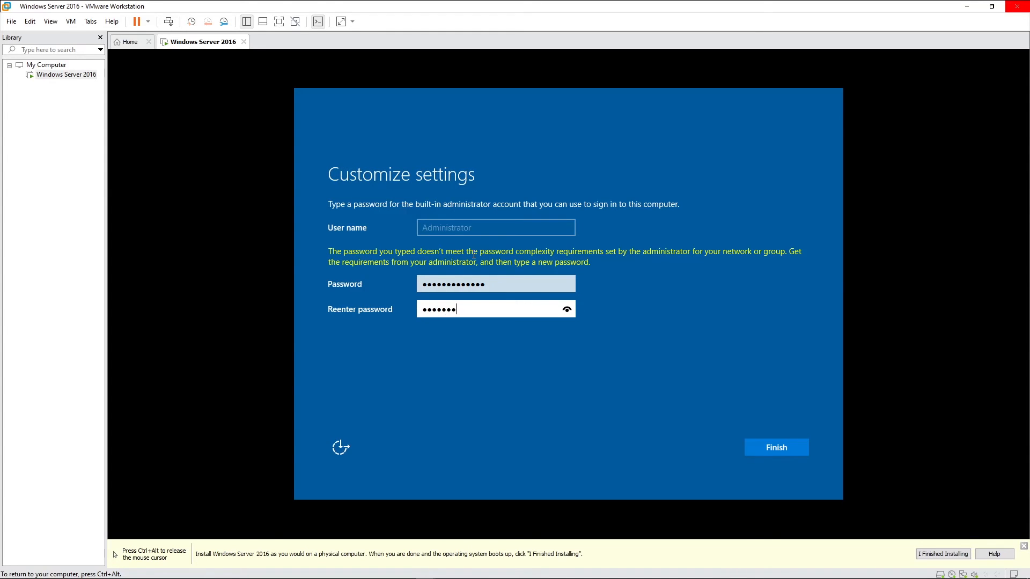
text(••)
key(Return)
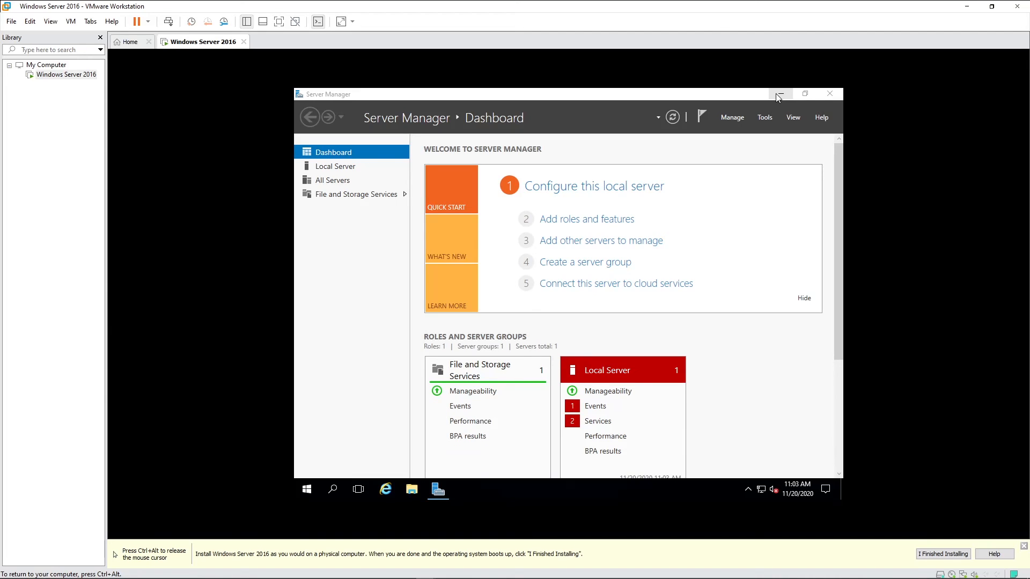
Step: Minimize Server Manager to show the Windows Server desktop
click(779, 94)
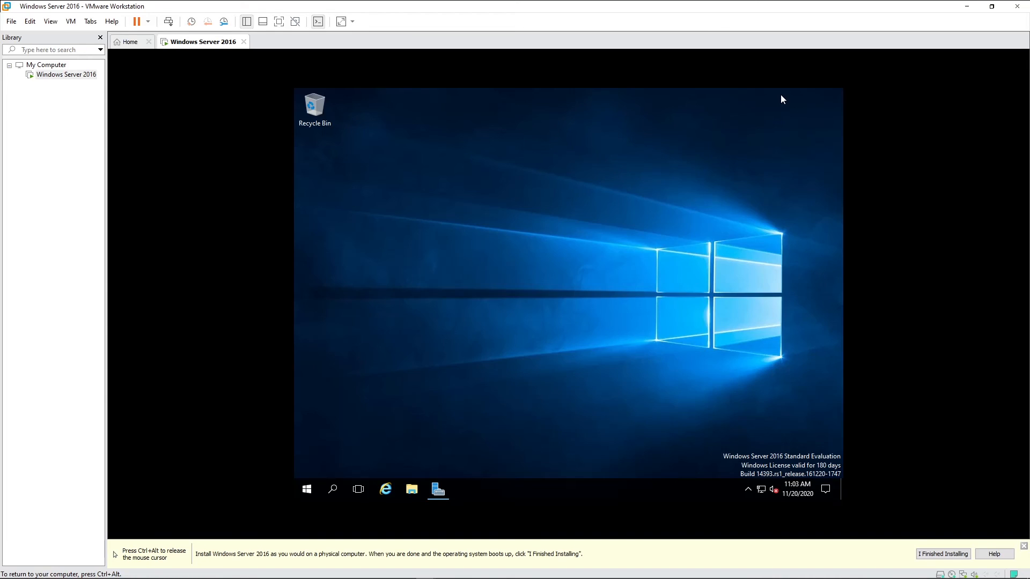